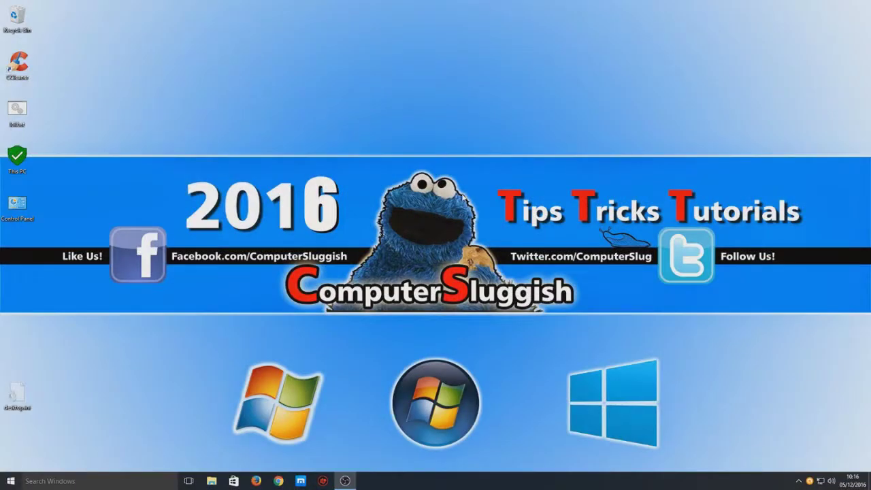
pyautogui.moveTo(381, 100); pyautogui.dragTo(398, 131)
pyautogui.moveTo(254, 110); pyautogui.dragTo(106, 153)
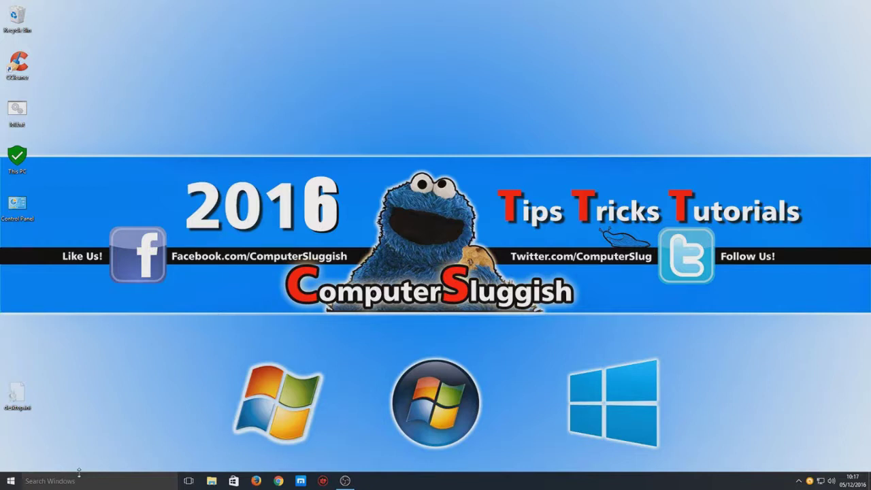
# Create a new bitmap image file on the desktop.
pyautogui.rightClick(306, 198)
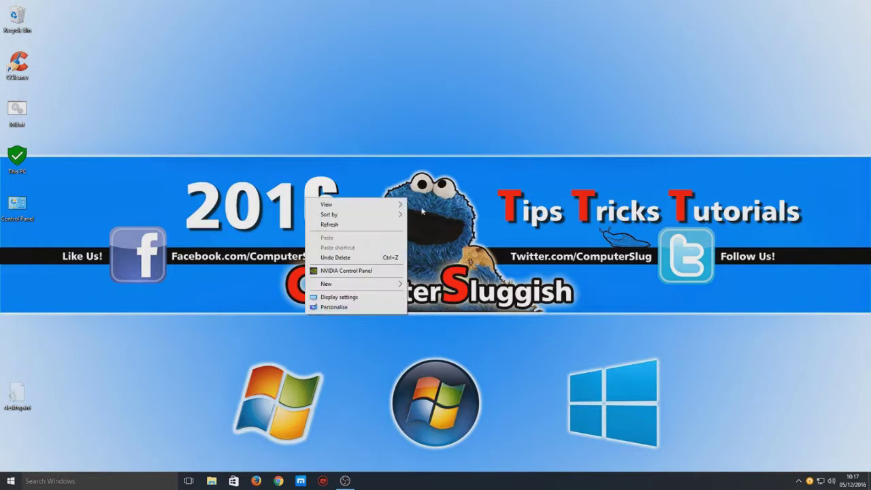
pyautogui.moveTo(354, 288)
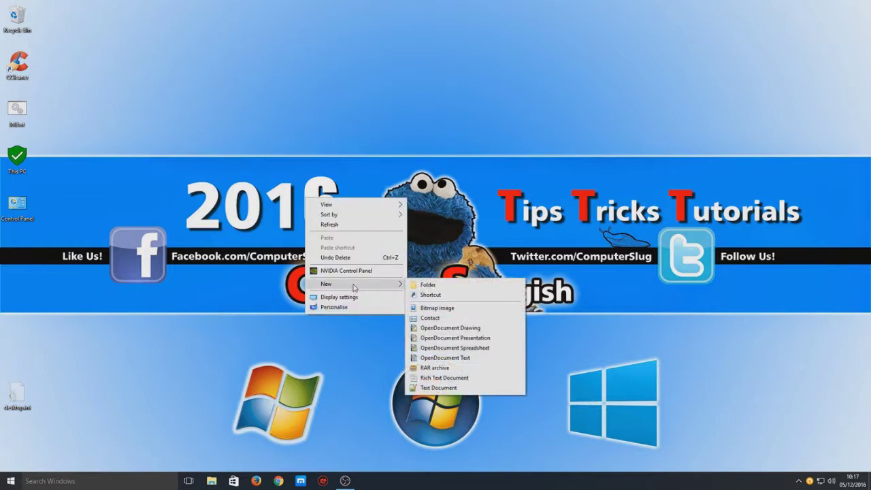
pyautogui.click(437, 308)
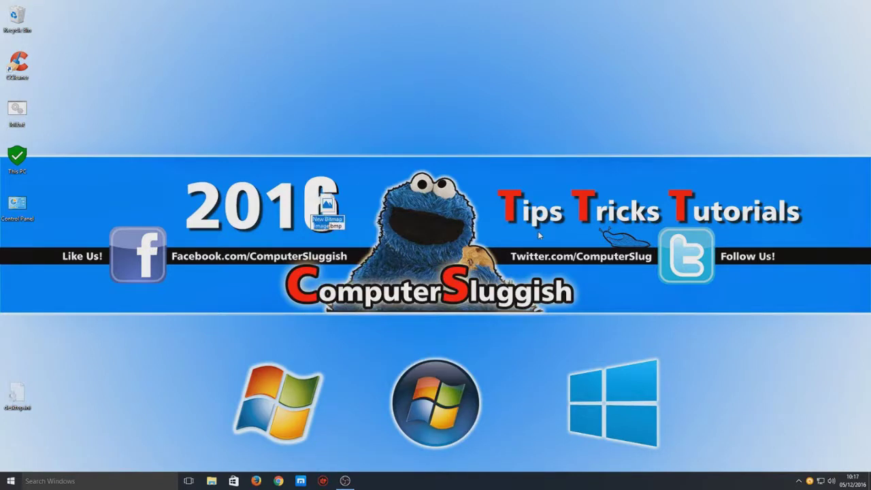
# Open the new bitmap image for editing in Paint and maximize the window.
pyautogui.rightClick(333, 203)
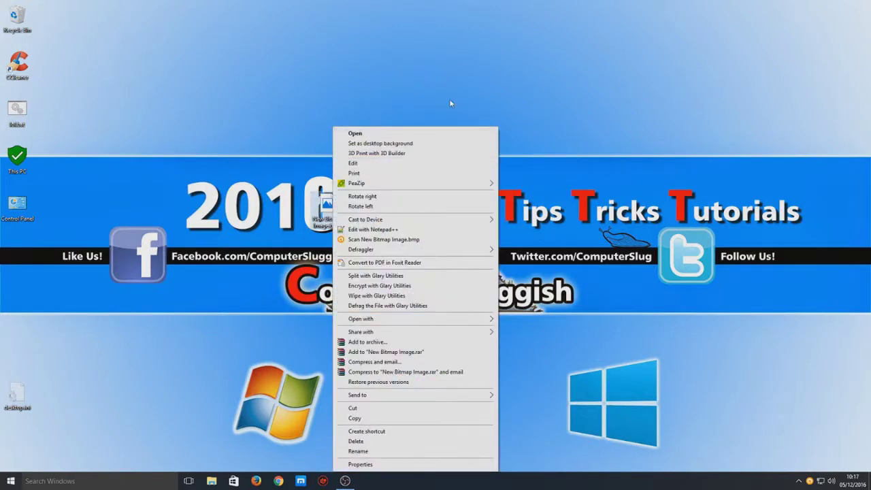
pyautogui.click(403, 167)
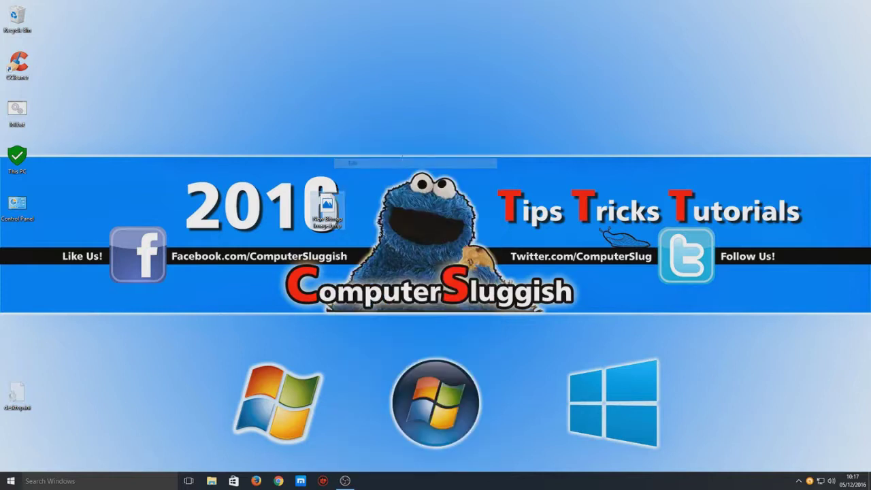
pyautogui.moveTo(372, 43); pyautogui.dragTo(368, 0)
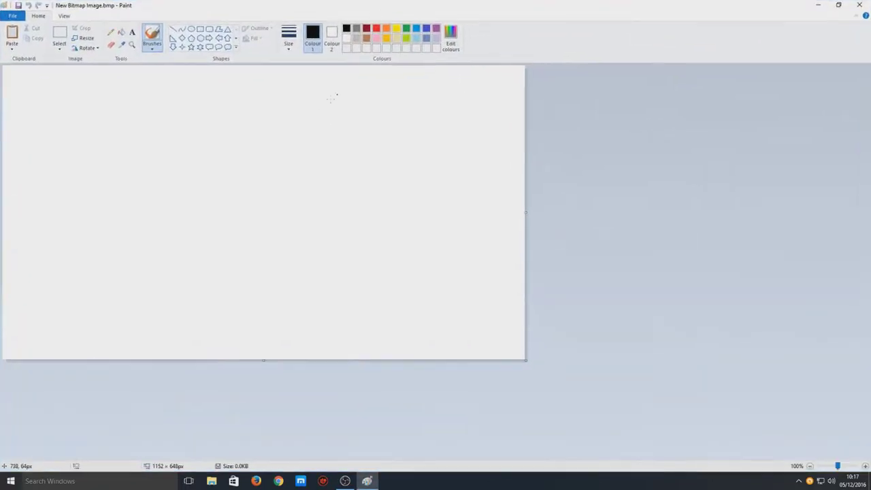
# Search Windows for "paint" and dismiss the search.
pyautogui.click(77, 482)
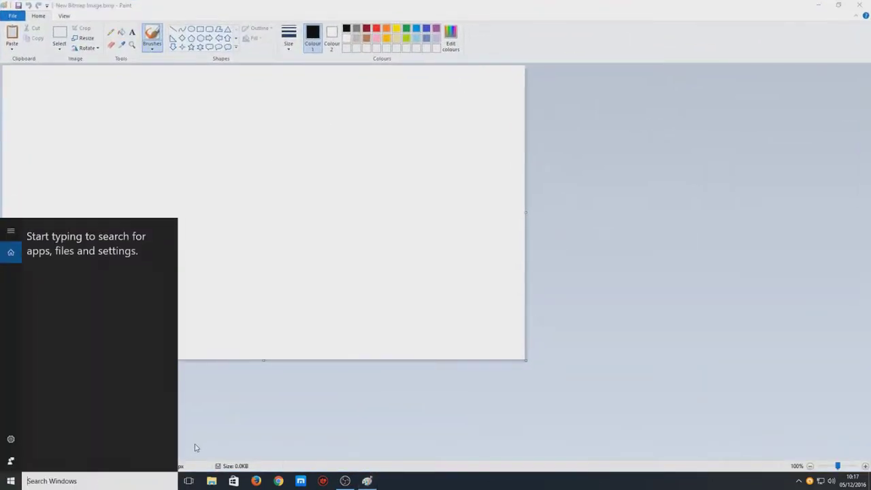
pyautogui.write('paint')
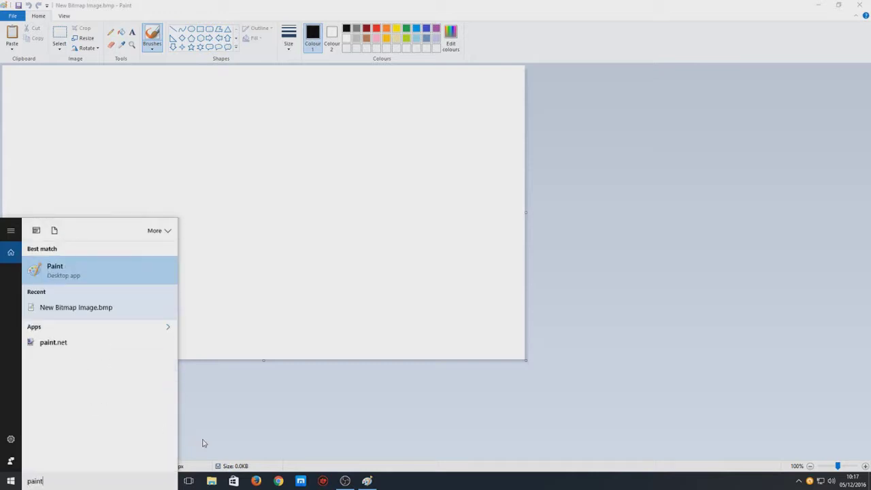
pyautogui.press('Escape')
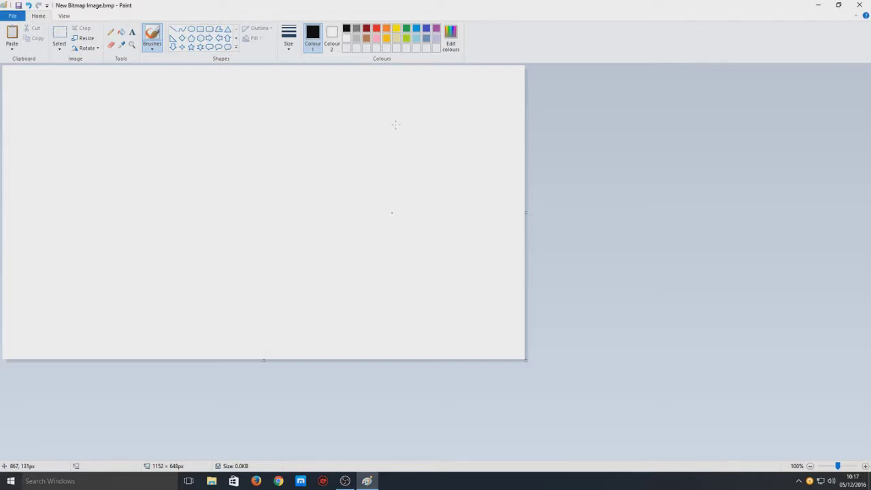
# Paste the desktop screenshot into the image and trim the canvas to the first monitor at 1920 × 1080 px.
pyautogui.hotkey('ctrl', 'v')
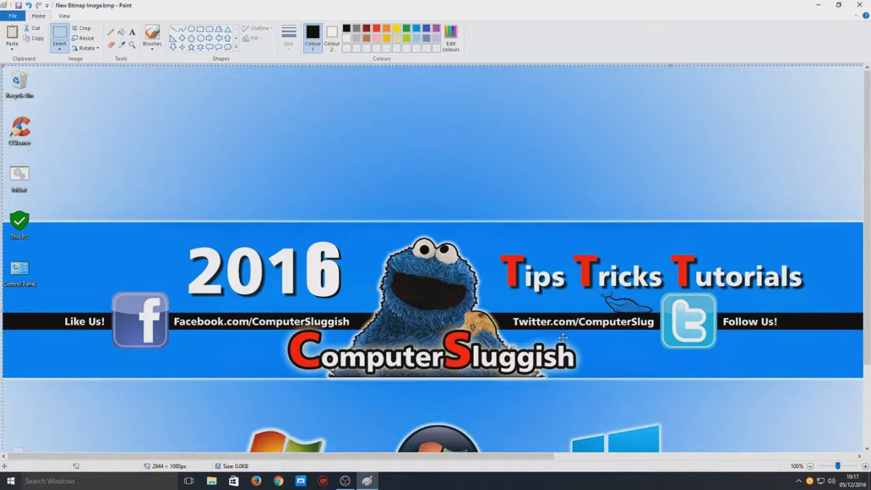
pyautogui.scroll(-1, 564, 338)
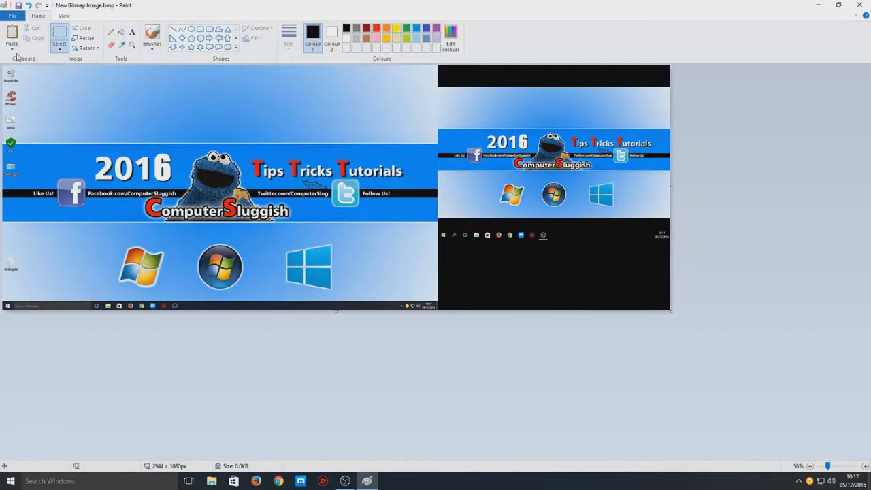
pyautogui.moveTo(672, 181); pyautogui.dragTo(440, 181)
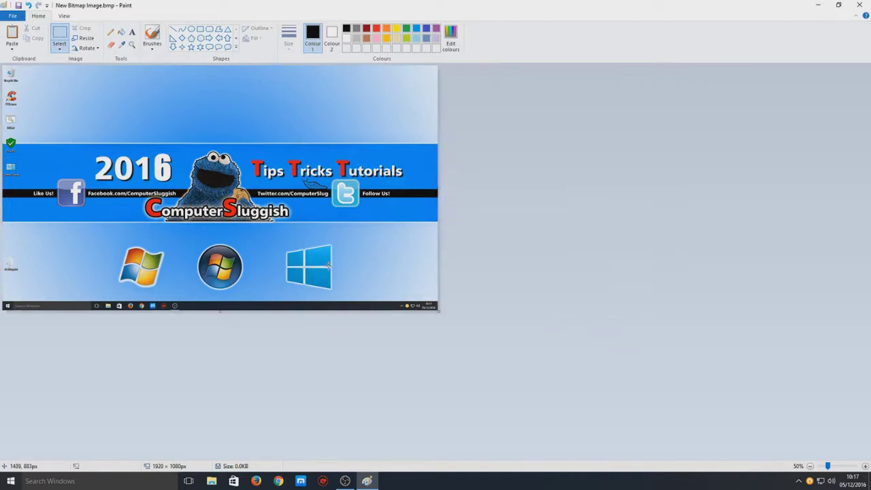
# Save the trimmed screenshot in the bitmap file and close Paint.
pyautogui.scroll(1, 308, 235)
pyautogui.scroll(-1, 373, 294)
pyautogui.click(860, 5)
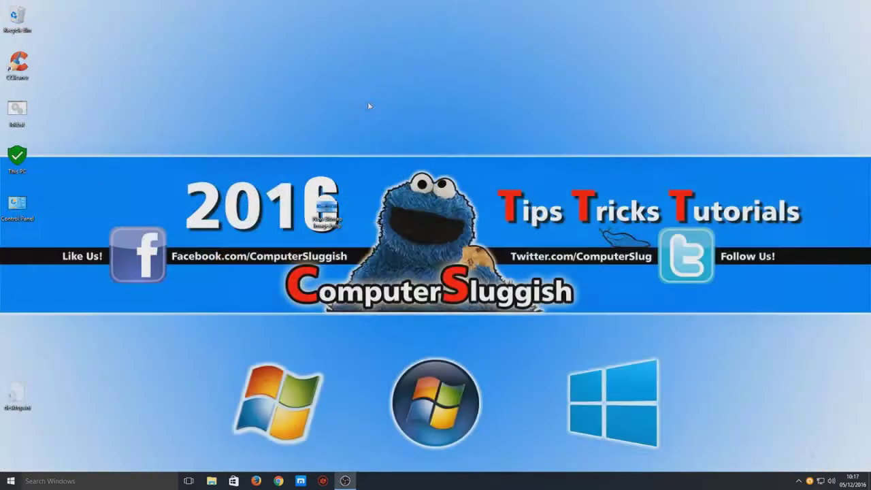
# View New Bitmap Image.bmp in Photos and close the viewer.
pyautogui.doubleClick(332, 218)
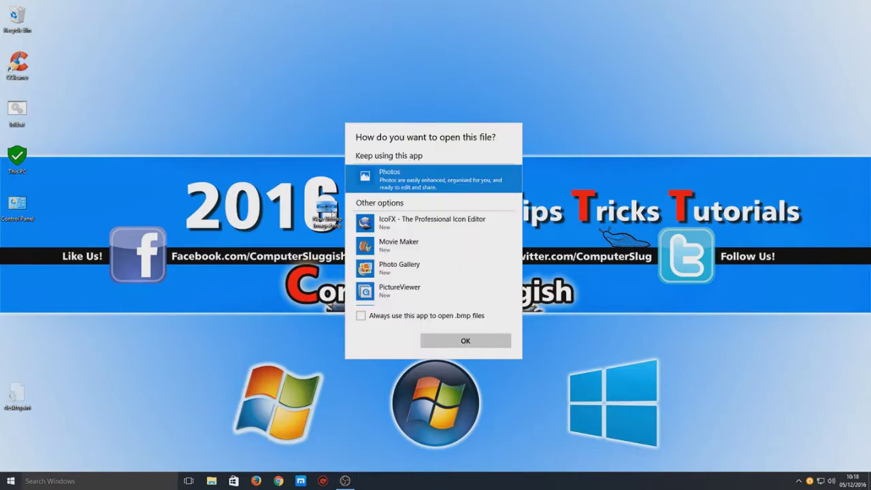
pyautogui.click(464, 342)
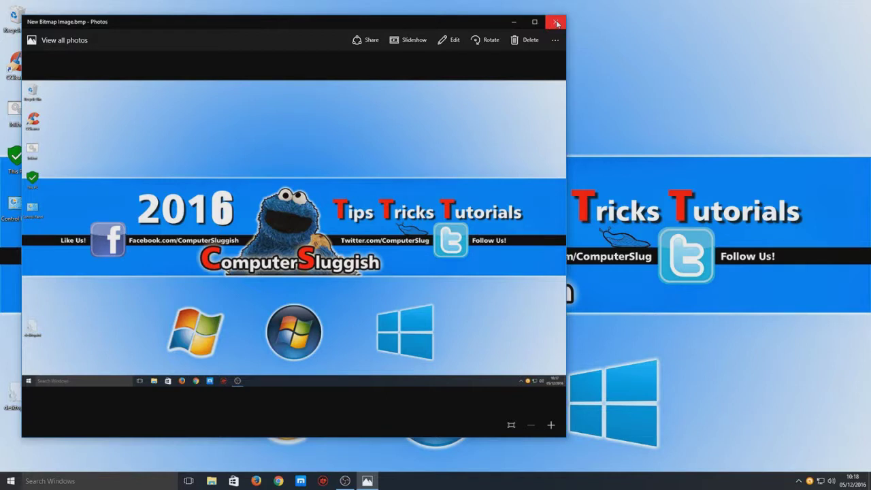
pyautogui.click(557, 23)
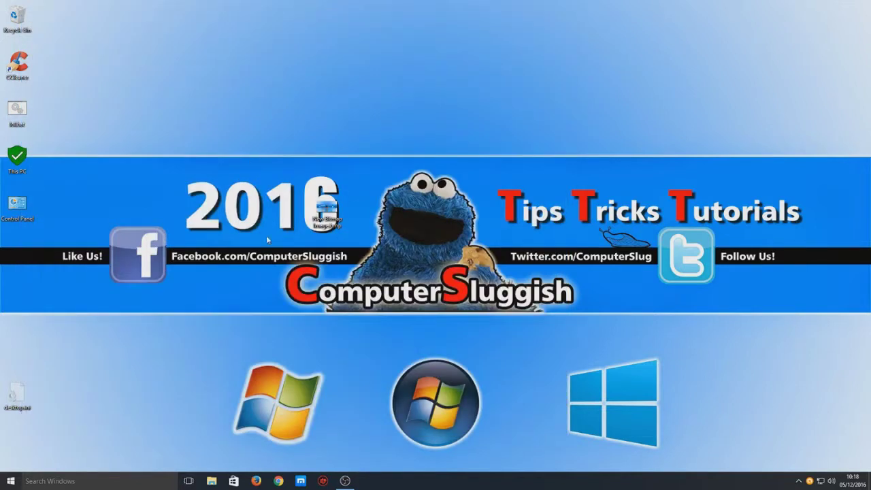
# Move the bitmap file to the empty area of the desktop above the 2016 text.
pyautogui.rightClick(325, 210)
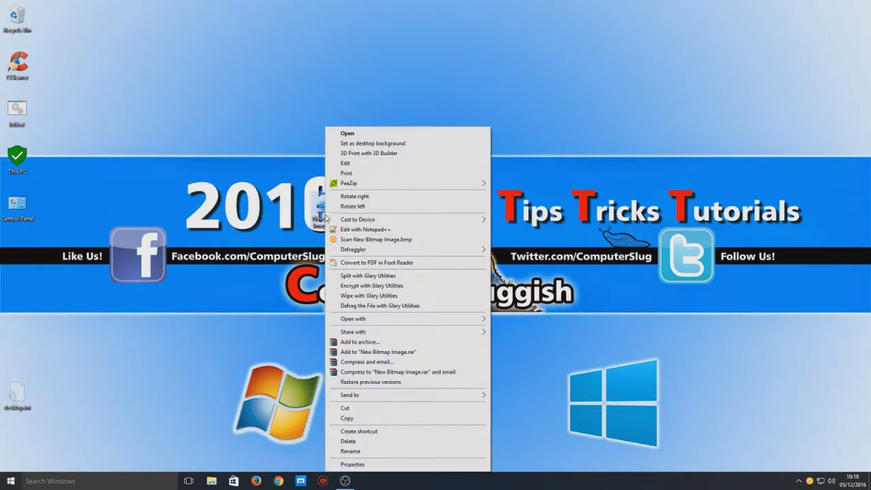
pyautogui.click(284, 116)
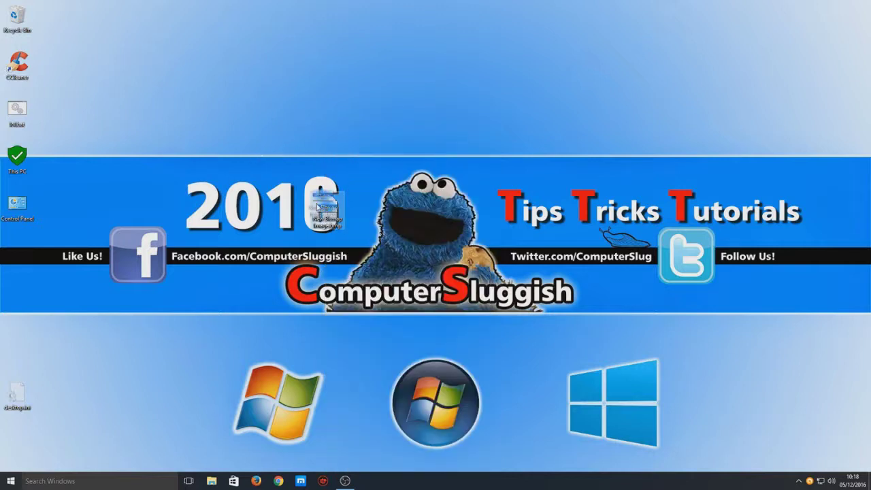
pyautogui.moveTo(319, 210); pyautogui.dragTo(289, 117)
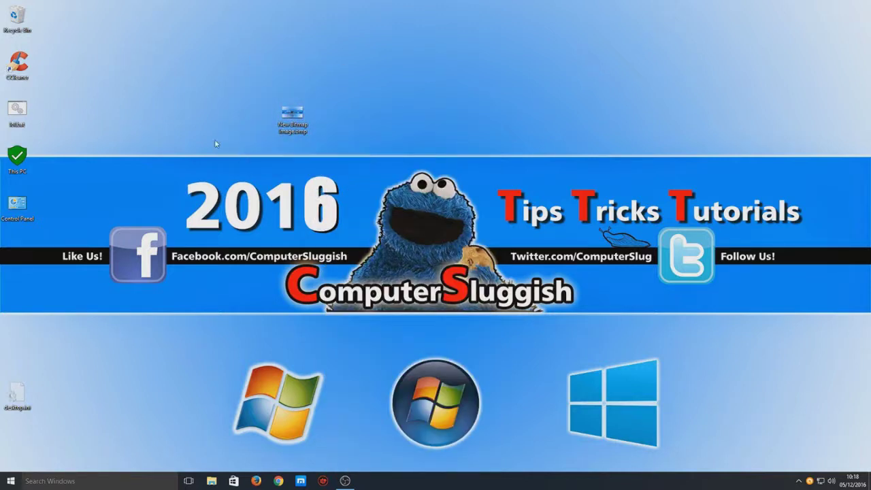
# Set New Bitmap Image.bmp as the desktop background.
pyautogui.rightClick(294, 113)
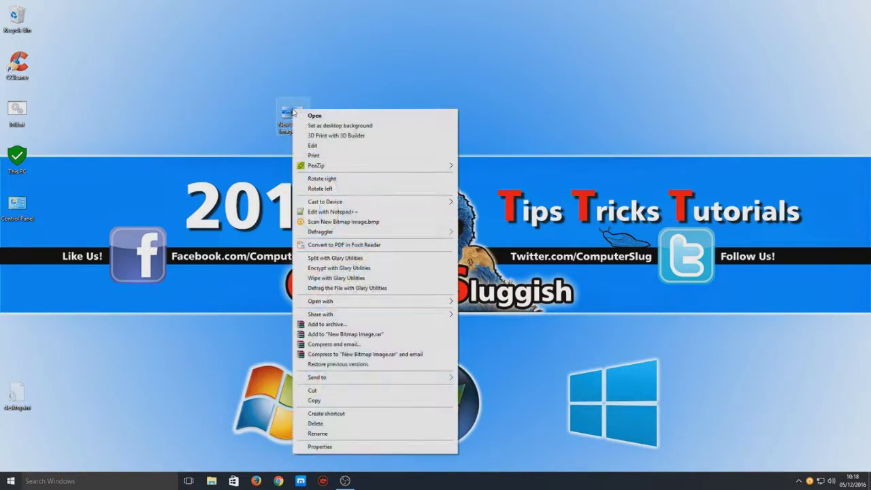
pyautogui.click(373, 127)
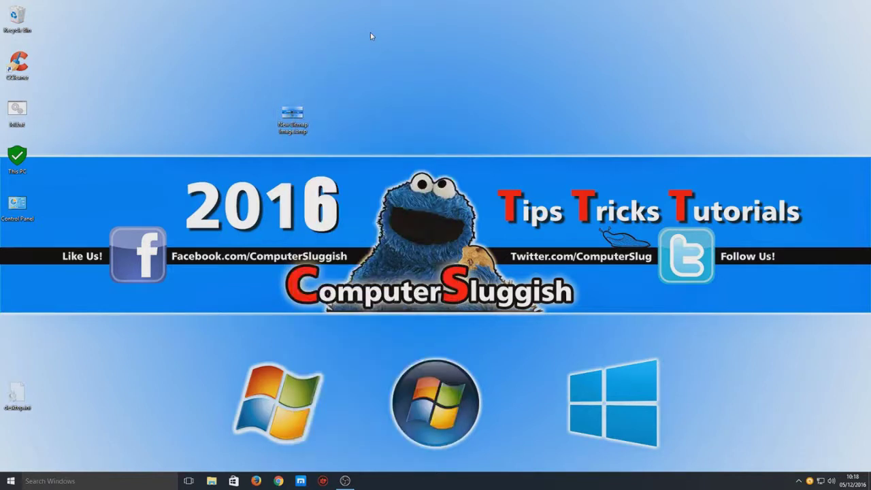
pyautogui.rightClick(291, 114)
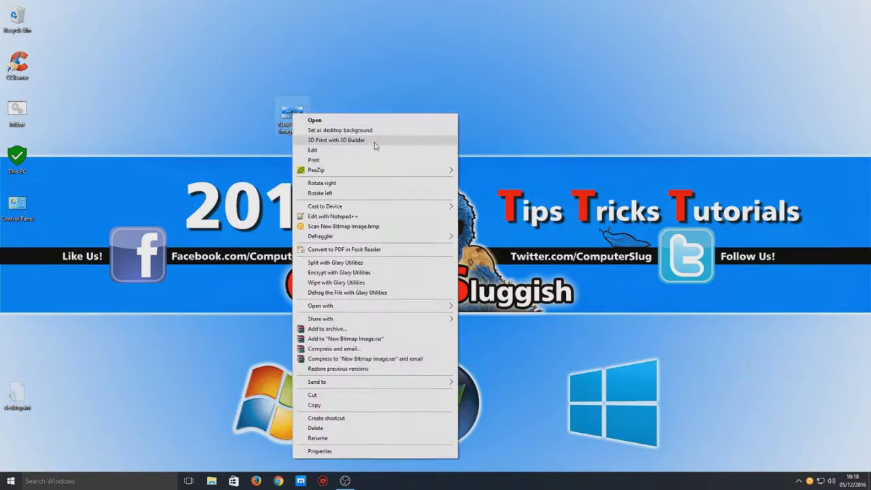
pyautogui.click(381, 131)
pyautogui.click(368, 46)
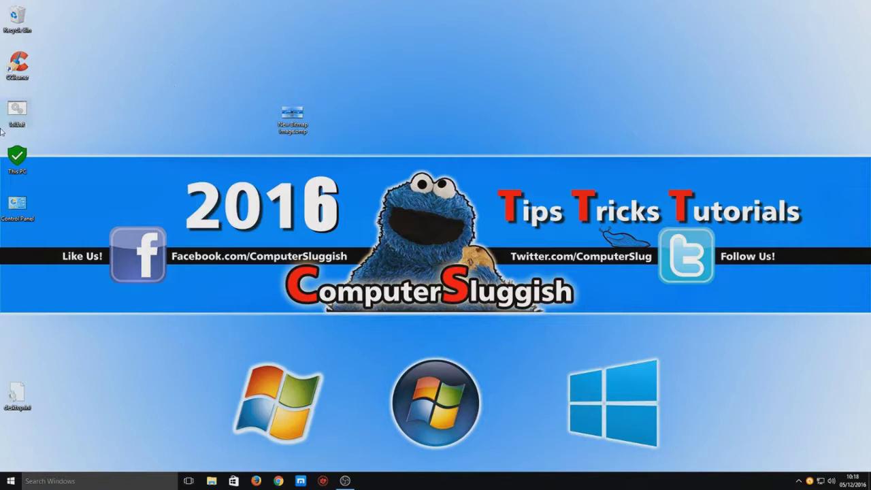
# Move three desktop icons, including CCleaner and This PC, into a second column away from their copies in the background picture.
pyautogui.moveTo(17, 110); pyautogui.dragTo(182, 61)
pyautogui.rightClick(133, 72)
pyautogui.click(64, 121)
pyautogui.moveTo(29, 99); pyautogui.dragTo(7, 178)
pyautogui.moveTo(29, 66); pyautogui.dragTo(83, 70)
pyautogui.rightClick(188, 54)
pyautogui.click(134, 47)
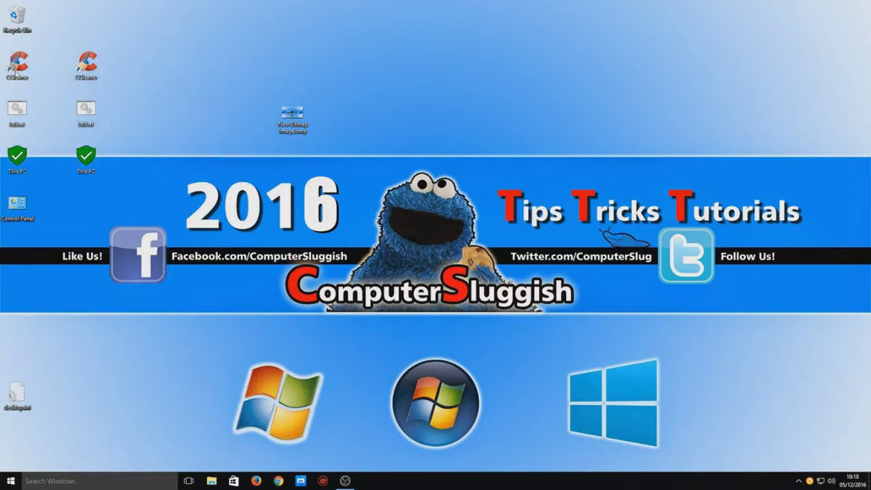
# Hide all real desktop icons by turning off Show desktop icons.
pyautogui.rightClick(172, 51)
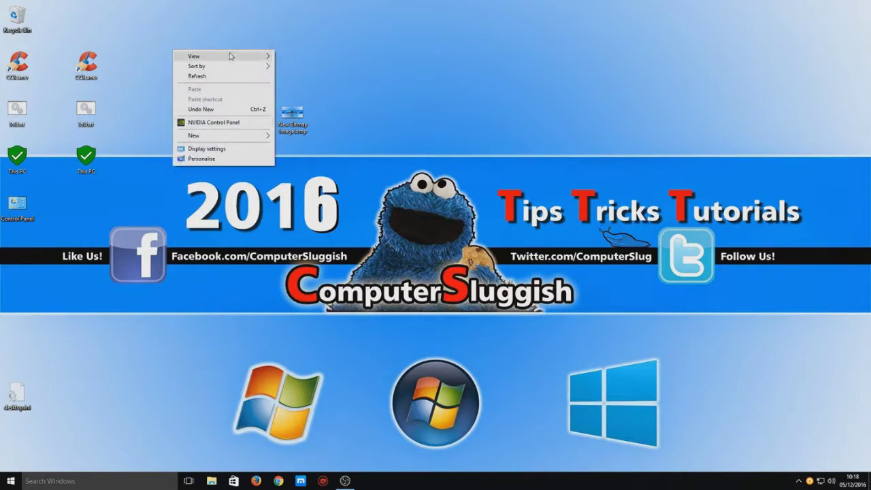
pyautogui.moveTo(230, 56)
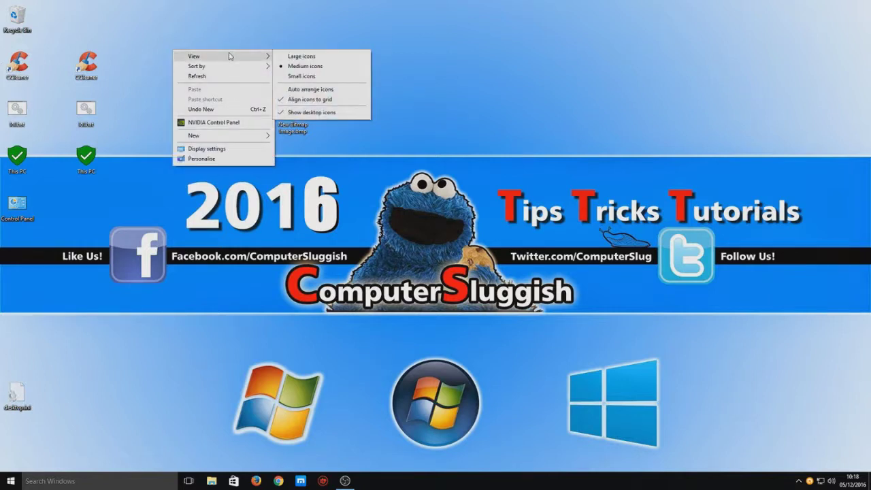
pyautogui.click(339, 114)
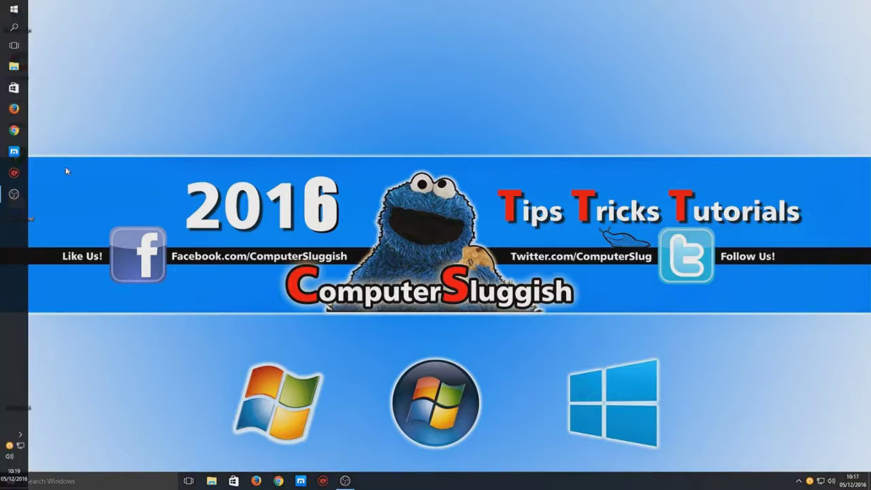
# Move the vertical taskbar to the upper edge of the desktop.
pyautogui.moveTo(15, 288); pyautogui.dragTo(330, 3)
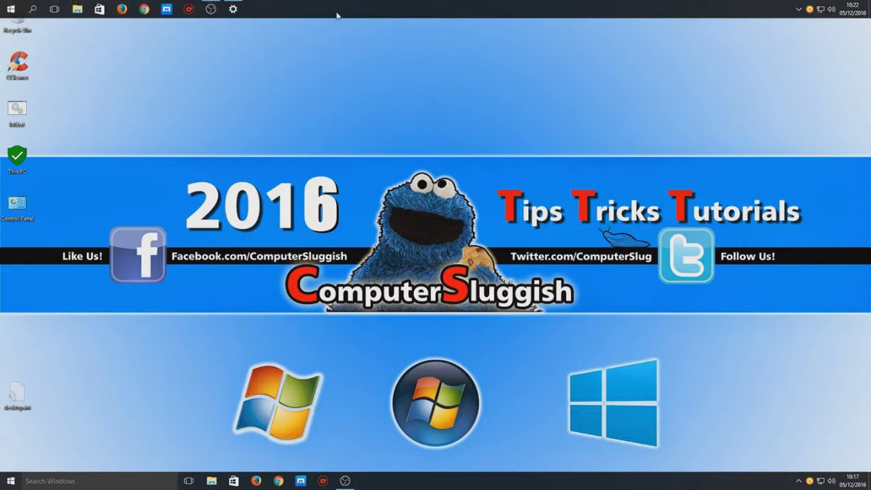
# Bring up the Settings window with the Mouse & touchpad page and maximize it.
pyautogui.rightClick(239, 12)
pyautogui.click(223, 29)
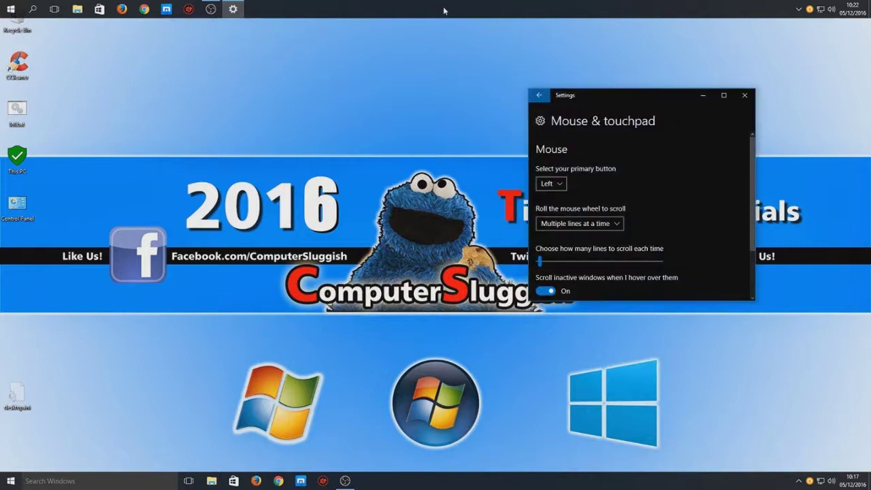
pyautogui.rightClick(446, 10)
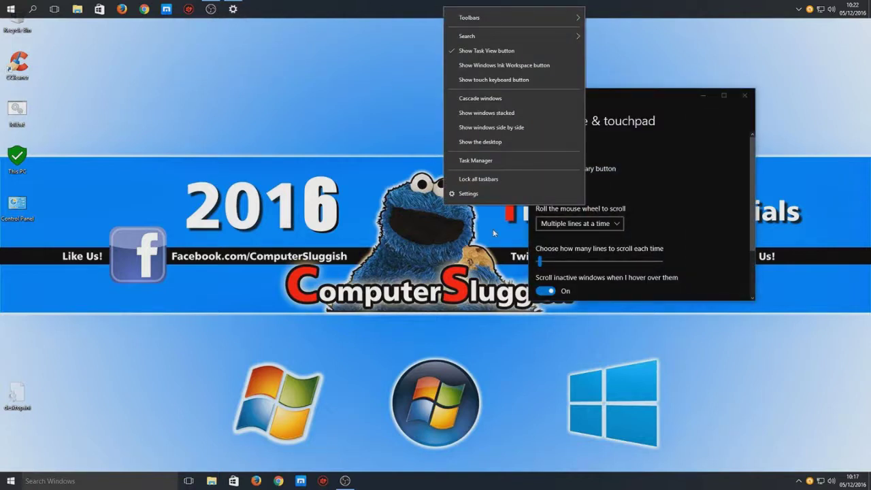
pyautogui.click(670, 94)
pyautogui.click(723, 96)
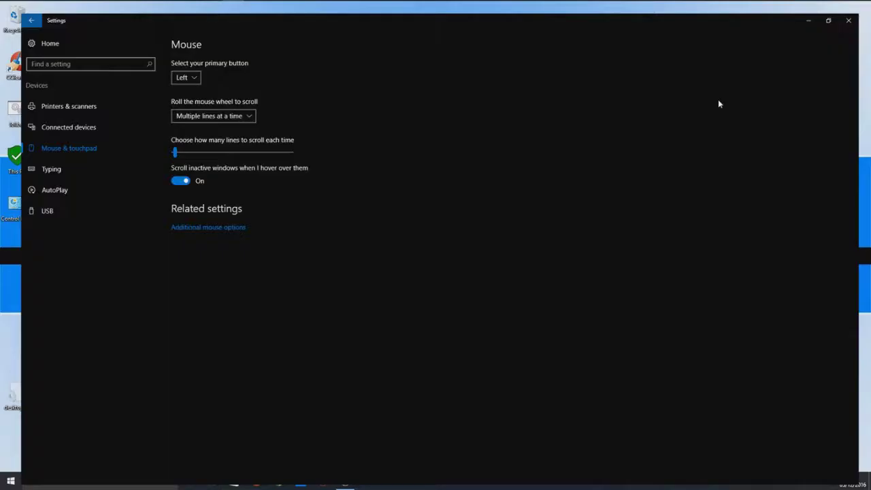
# Search the settings for "mouse" and show all results.
pyautogui.click(45, 52)
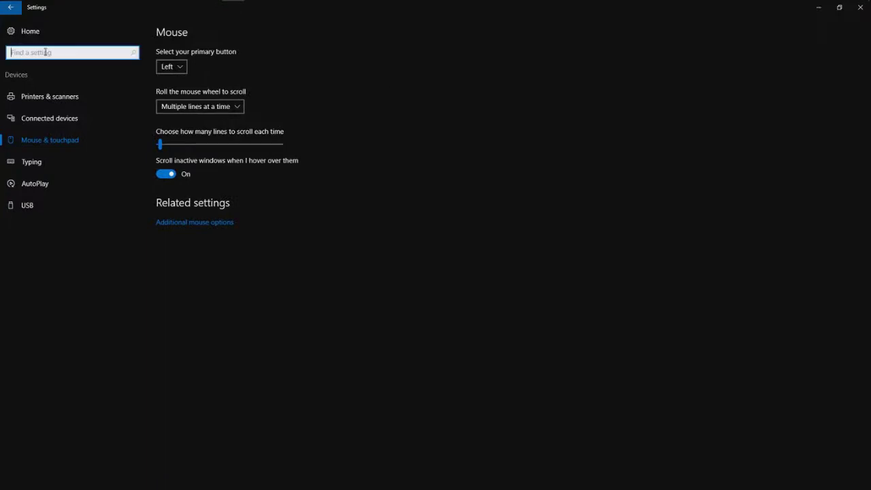
pyautogui.write('mouse')
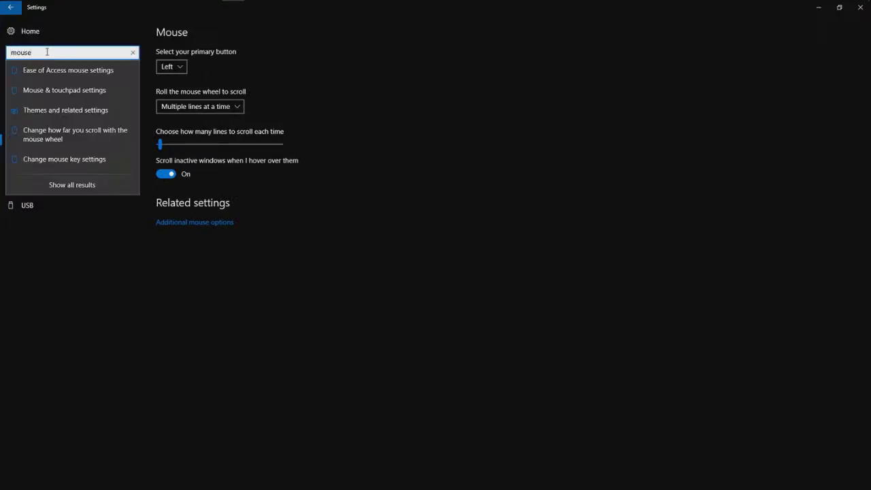
pyautogui.click(87, 183)
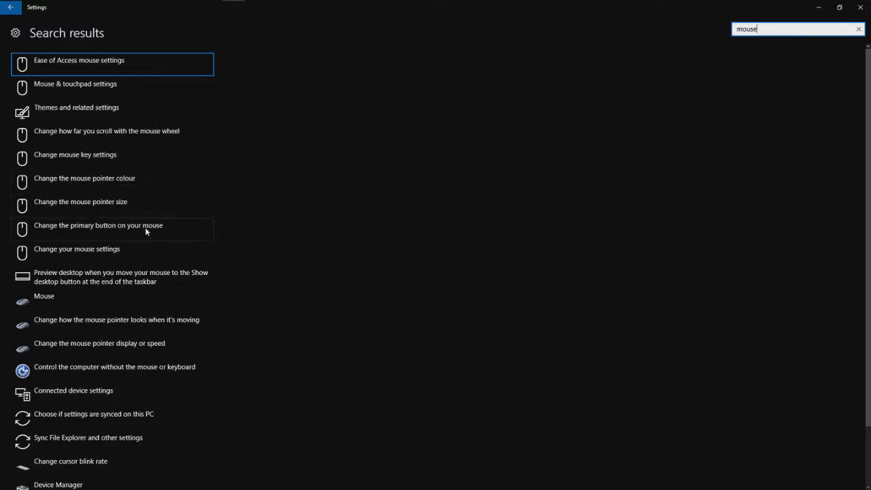
# Open the setting for the mouse's primary button and switch it to Right.
pyautogui.click(102, 234)
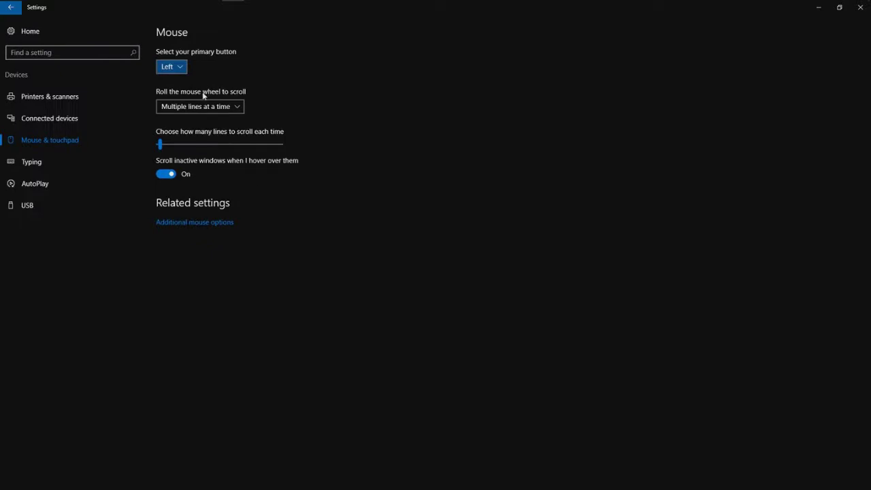
pyautogui.click(170, 67)
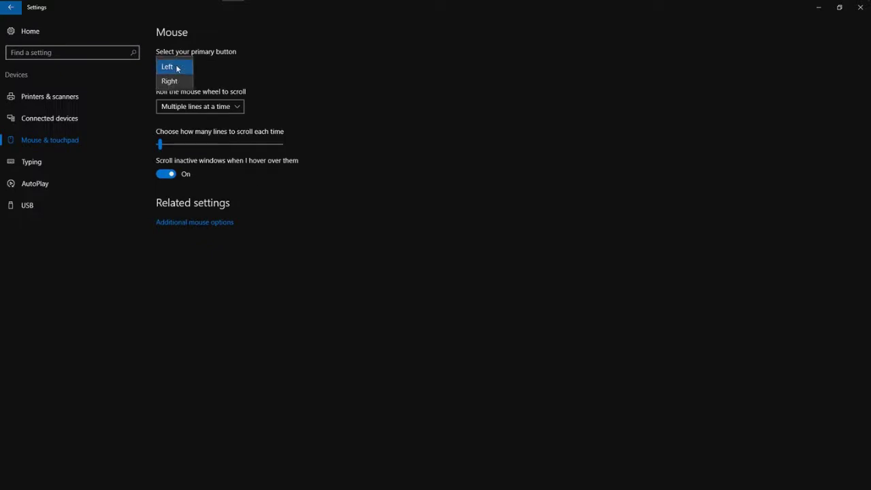
pyautogui.click(179, 82)
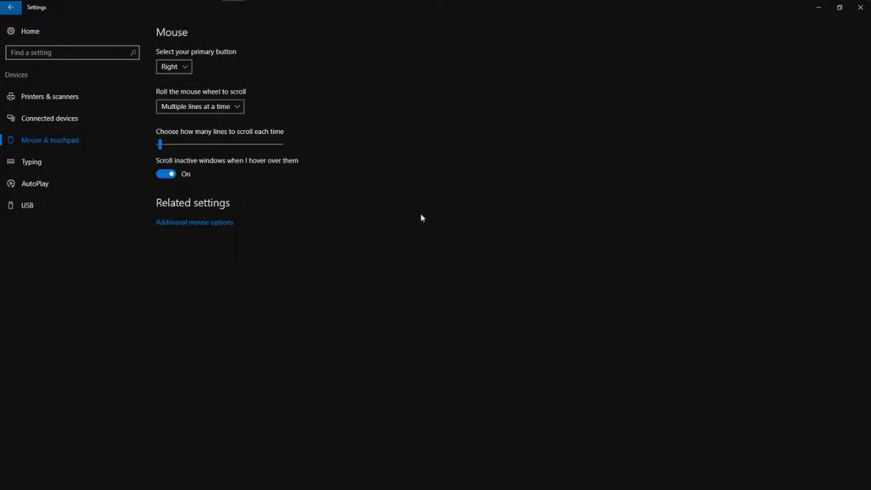
# Reduce the pointer speed to the slowest setting in the additional mouse options, apply it, and close Settings.
pyautogui.click(209, 223)
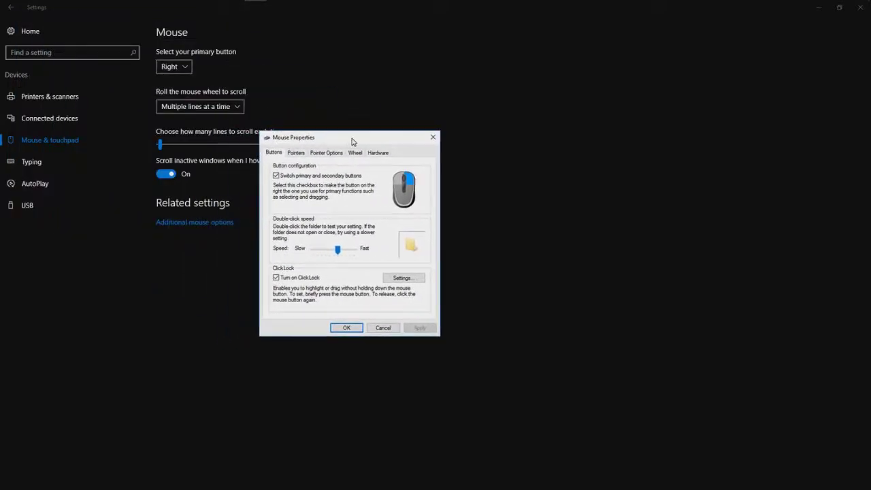
pyautogui.click(324, 275)
pyautogui.click(300, 155)
pyautogui.click(322, 155)
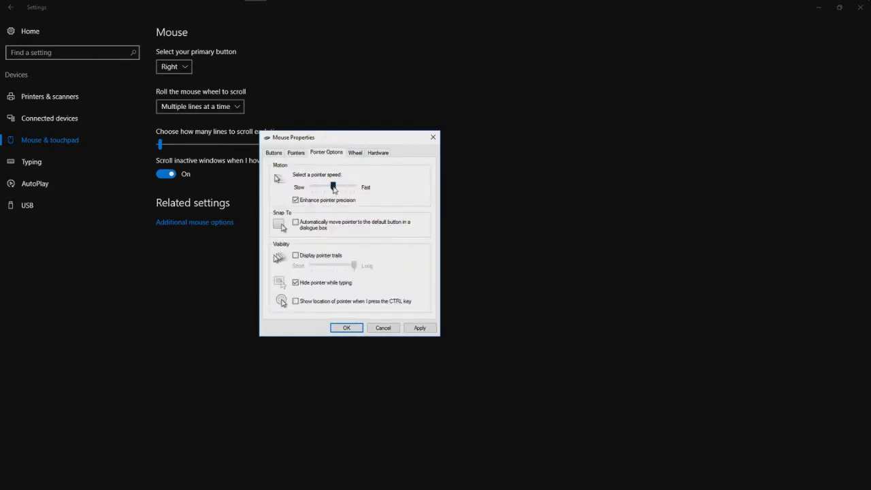
pyautogui.moveTo(334, 190); pyautogui.dragTo(355, 189)
pyautogui.moveTo(353, 188); pyautogui.dragTo(311, 190)
pyautogui.click(419, 328)
pyautogui.click(343, 328)
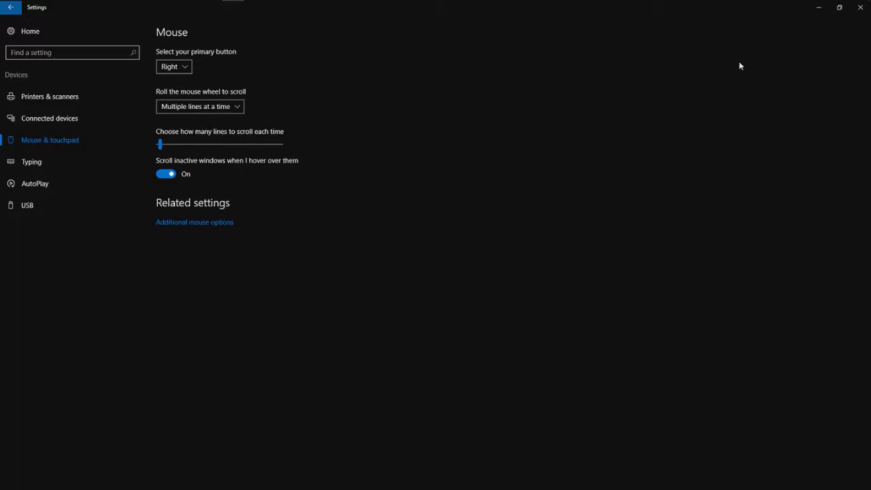
pyautogui.moveTo(848, 7)
pyautogui.click(860, 10)
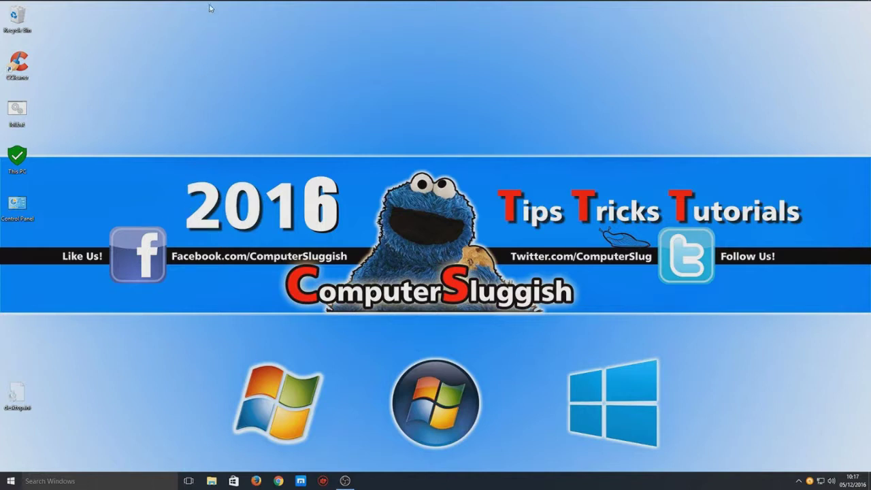
# Test the fake taskbar in the wallpaper by trying to open its context menu and dismissing what appears.
pyautogui.moveTo(209, 9)
pyautogui.rightClick(427, 486)
pyautogui.click(401, 486)
pyautogui.rightClick(387, 485)
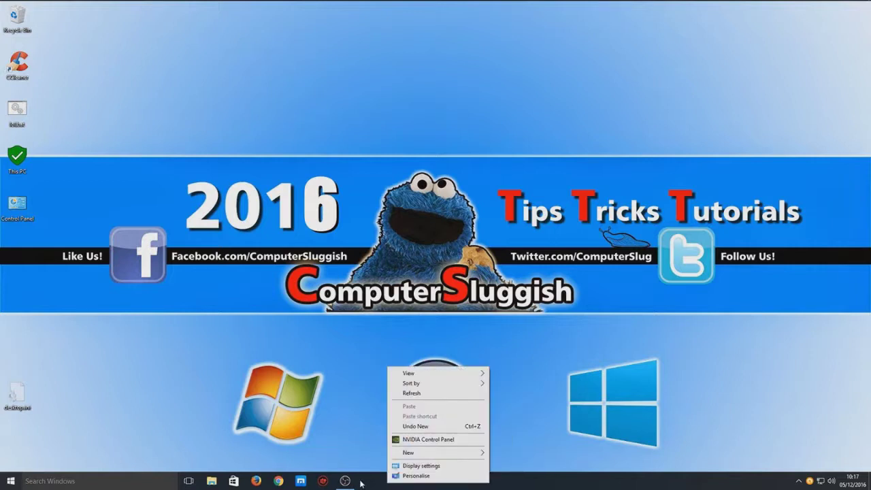
pyautogui.click(361, 483)
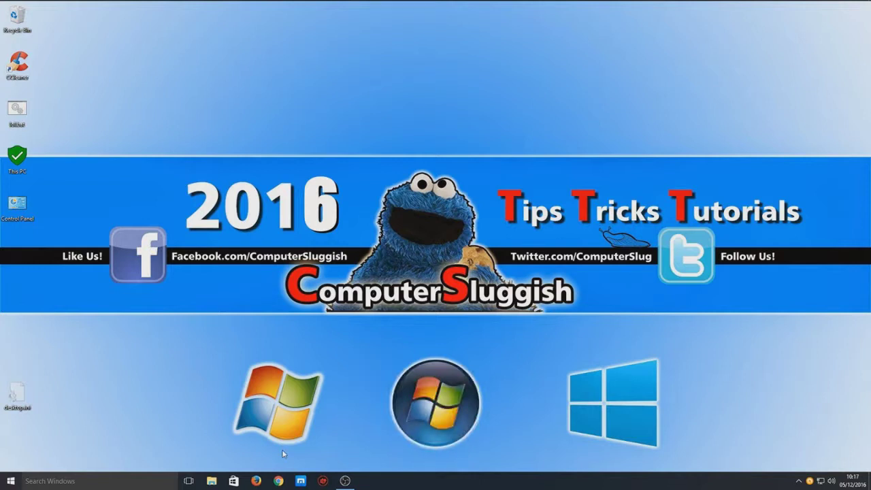
# Test the fake Control Panel and This PC icons in the wallpaper by calling up their context menus.
pyautogui.rightClick(20, 202)
pyautogui.rightClick(18, 172)
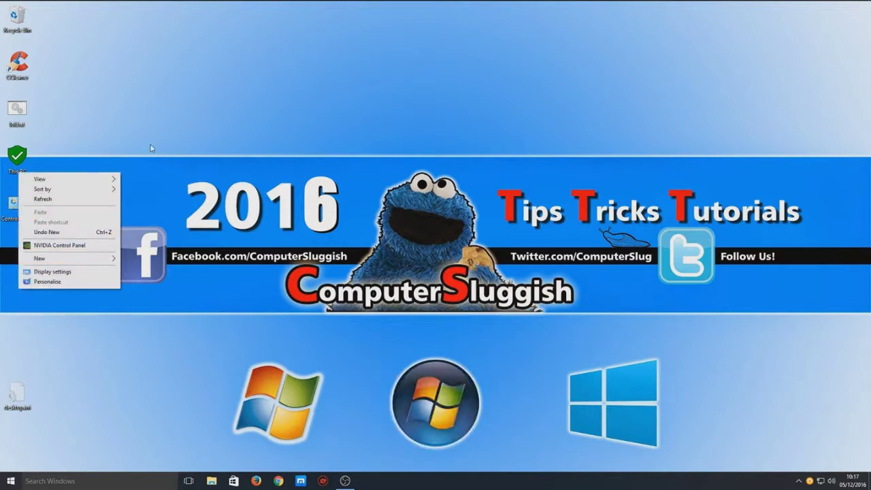
pyautogui.rightClick(208, 160)
pyautogui.click(172, 166)
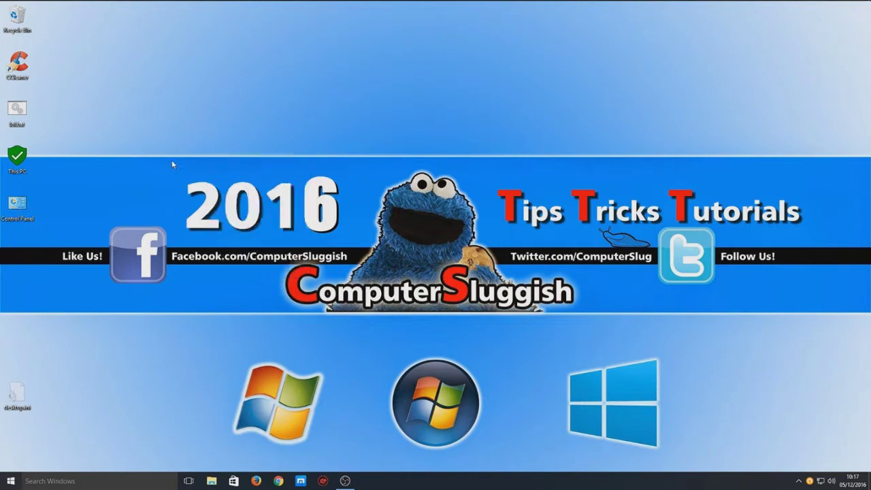